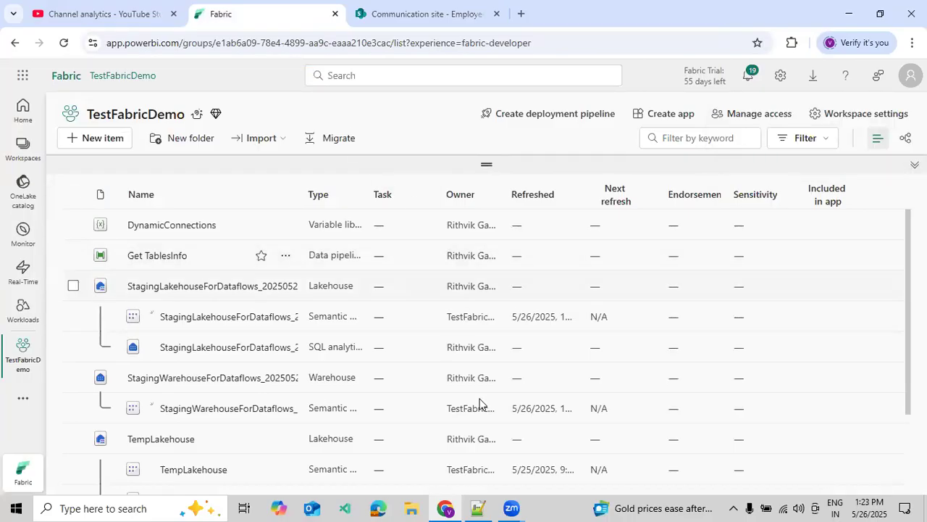
{"action": "left_click", "coordinate": [552, 507]}
{"action": "left_click", "coordinate": [587, 152]}
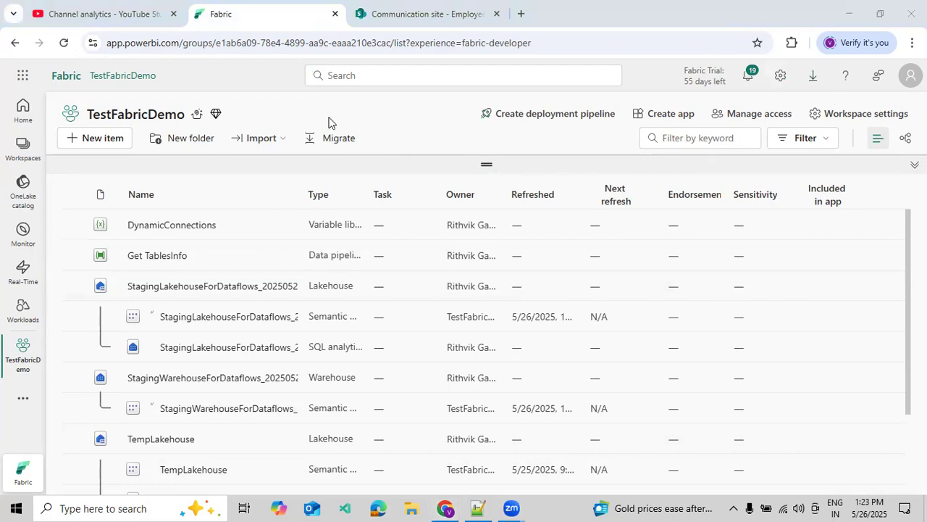
{"action": "scroll", "coordinate": [311, 289], "scroll_direction": "down", "scroll_amount": 2}
{"action": "scroll", "coordinate": [239, 267], "scroll_direction": "up", "scroll_amount": 2}
{"action": "scroll", "coordinate": [239, 267], "scroll_direction": "up", "scroll_amount": 1}
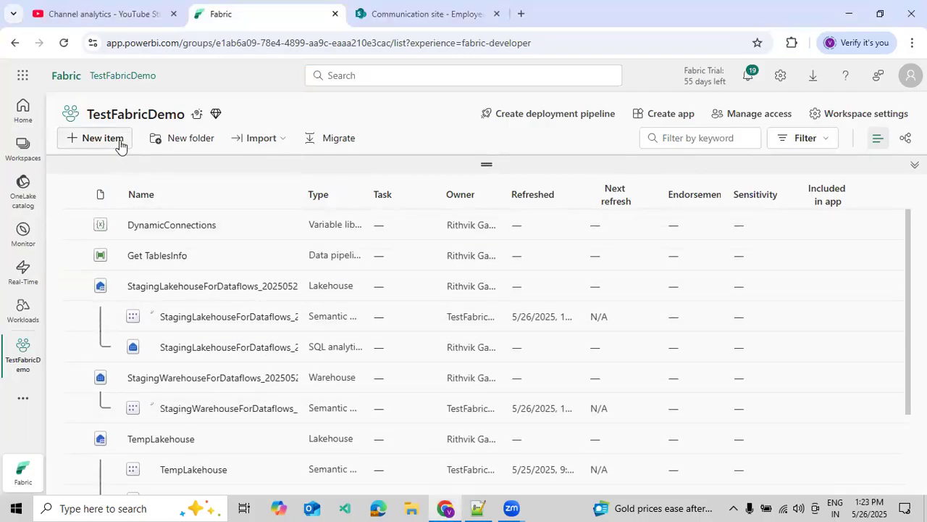
- Create a Dataflow Gen2 named Dataflow 1 in the TestFabricDemo workspace with Git integration enabled
{"action": "left_click", "coordinate": [120, 145]}
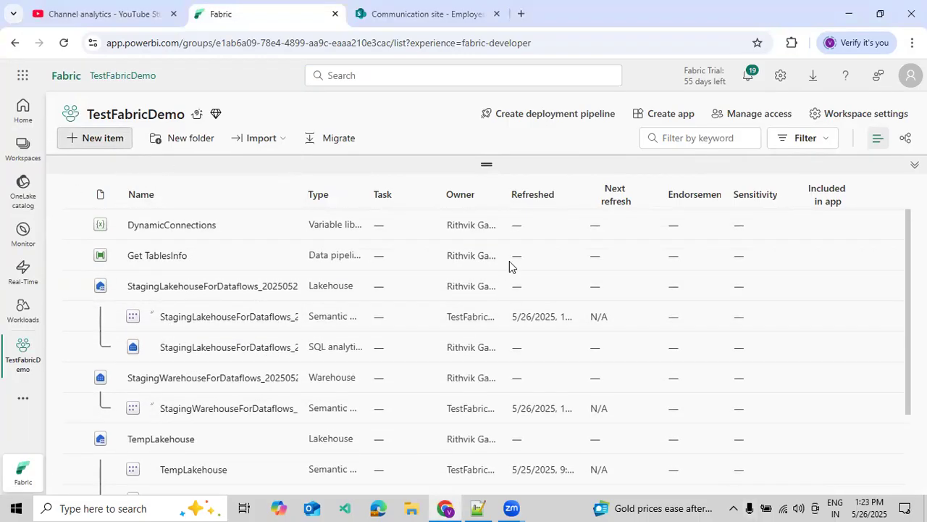
{"action": "left_click", "coordinate": [753, 225]}
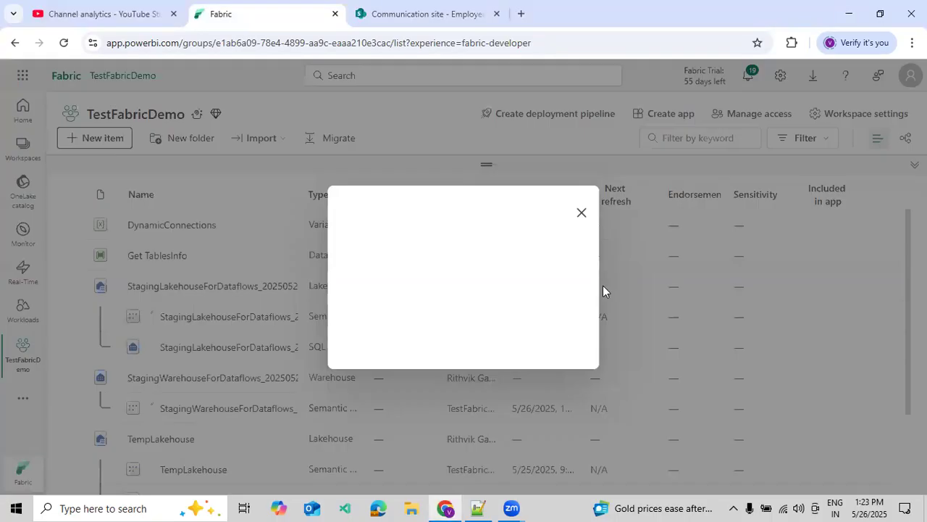
{"action": "left_click", "coordinate": [392, 305]}
{"action": "double_click", "coordinate": [399, 252]}
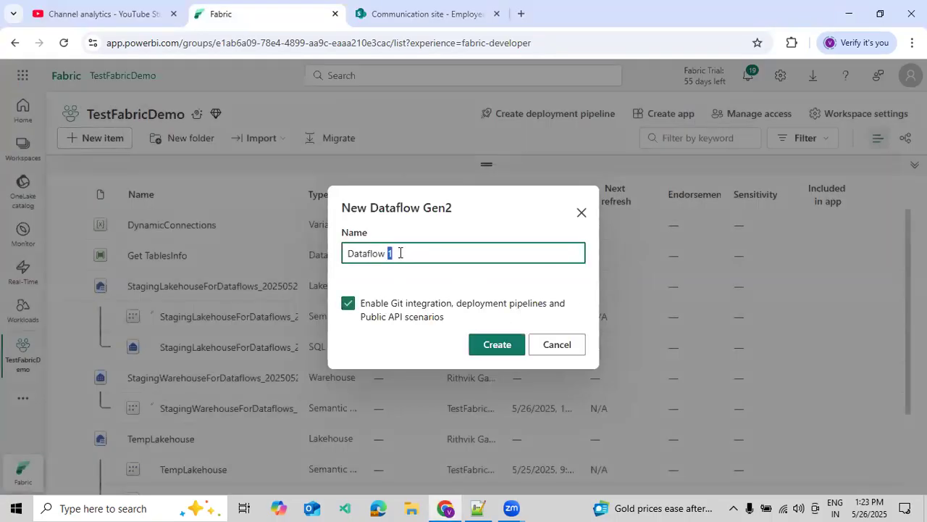
{"action": "left_click", "coordinate": [439, 254]}
{"action": "left_click", "coordinate": [500, 348]}
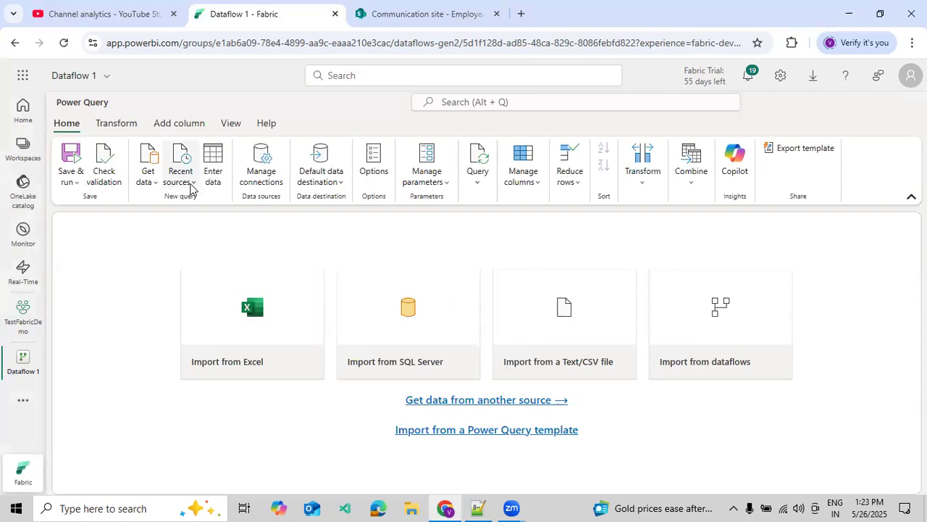
- Import the EmpSalesData table into the dataflow from the recently used TestSQLDB source
{"action": "left_click", "coordinate": [182, 177]}
{"action": "left_click", "coordinate": [186, 225]}
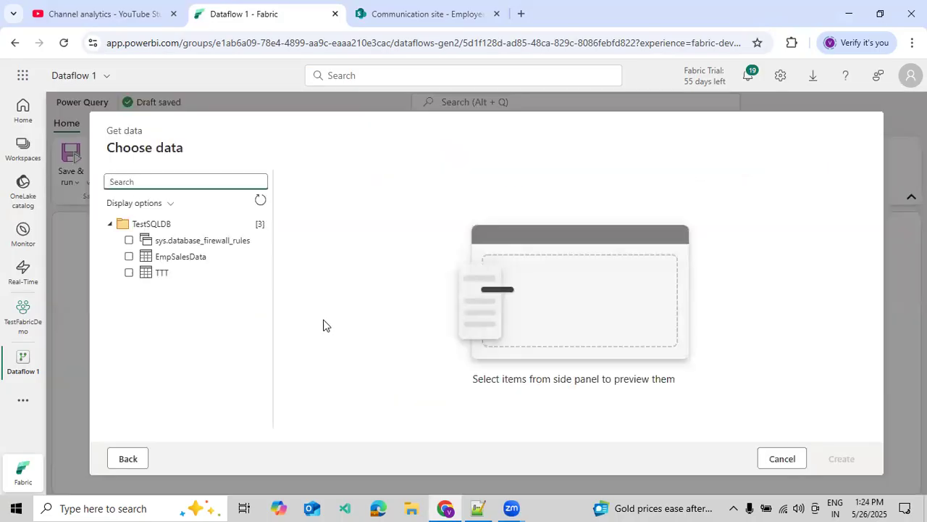
{"action": "left_click", "coordinate": [129, 258]}
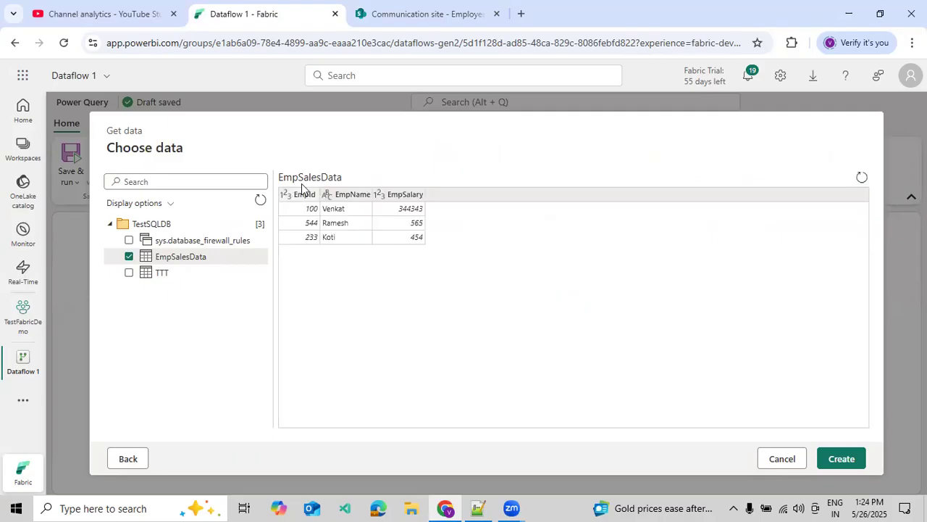
{"action": "left_click", "coordinate": [834, 457]}
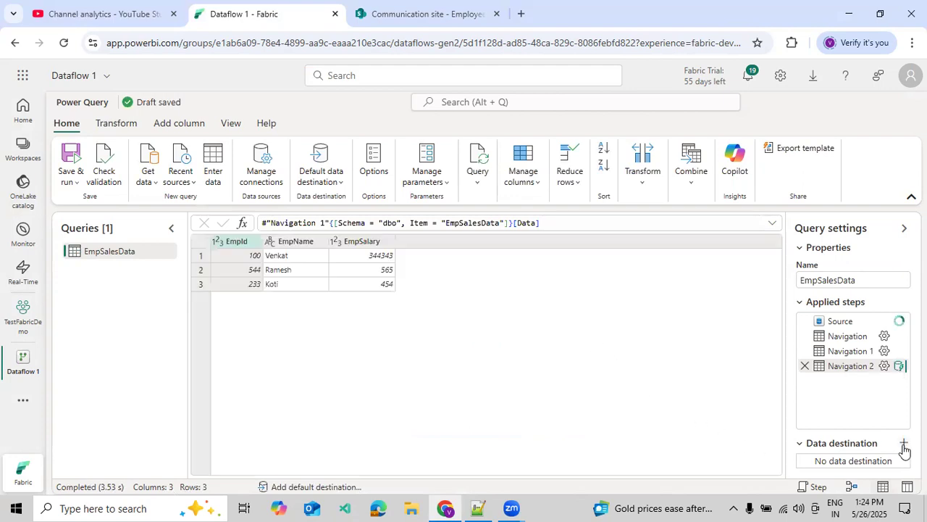
- Add SharePoint as a new data destination for the EmpSalesData query
{"action": "left_click", "coordinate": [904, 443]}
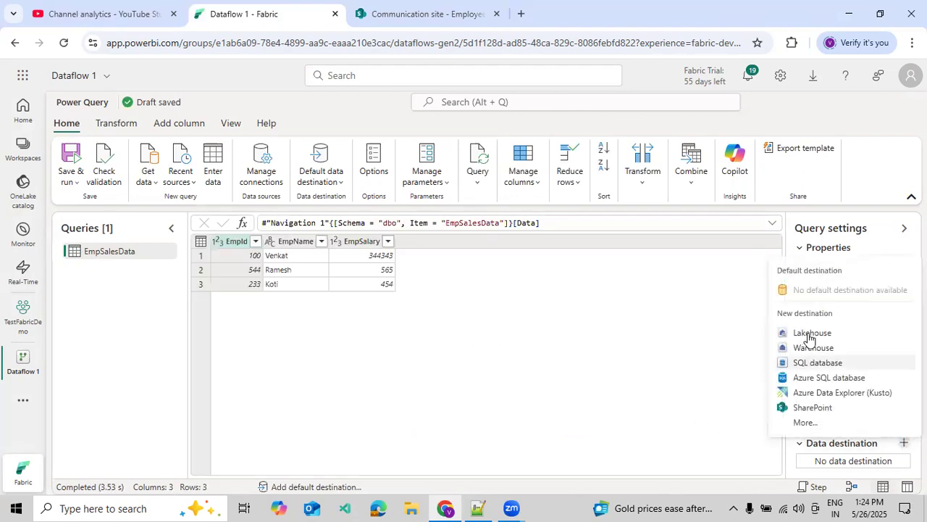
{"action": "left_click", "coordinate": [814, 408]}
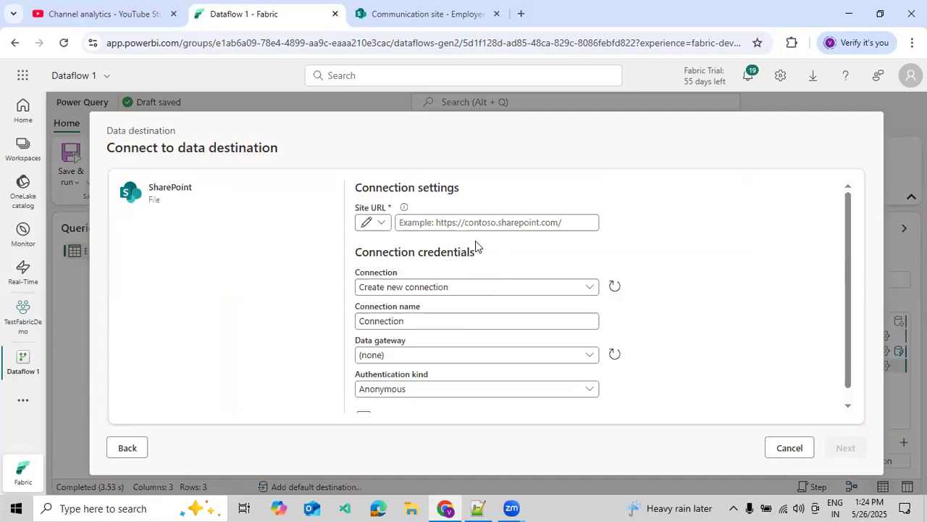
{"action": "scroll", "coordinate": [460, 267], "scroll_direction": "down", "scroll_amount": 1}
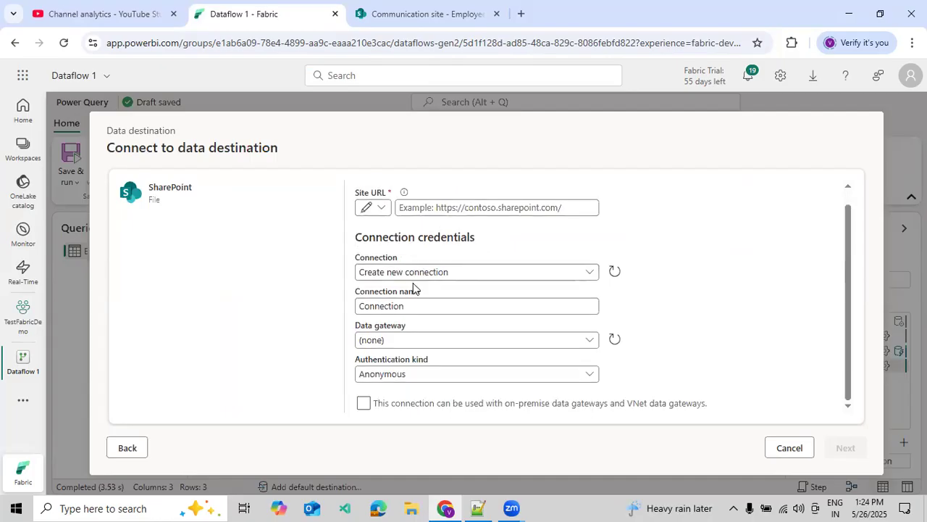
{"action": "scroll", "coordinate": [412, 296], "scroll_direction": "up", "scroll_amount": 1}
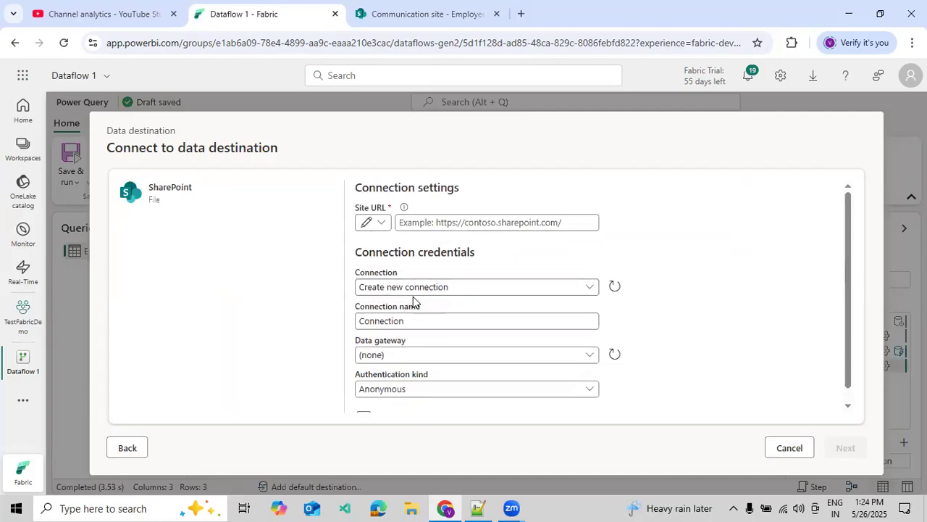
{"action": "left_click", "coordinate": [384, 14]}
{"action": "left_click", "coordinate": [201, 42]}
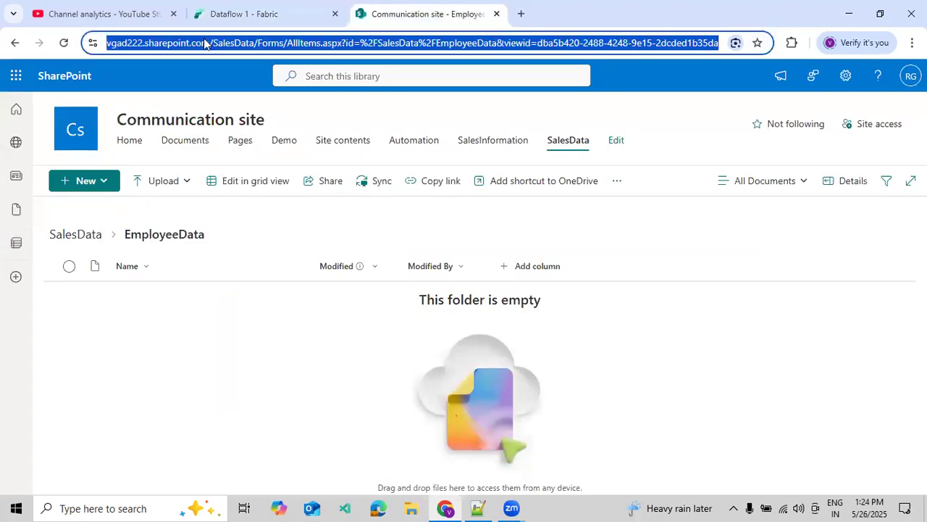
{"action": "left_click", "coordinate": [214, 41]}
{"action": "left_click_drag", "start_coordinate": [240, 42], "coordinate": [104, 38]}
{"action": "key", "text": "ctrl+c"}
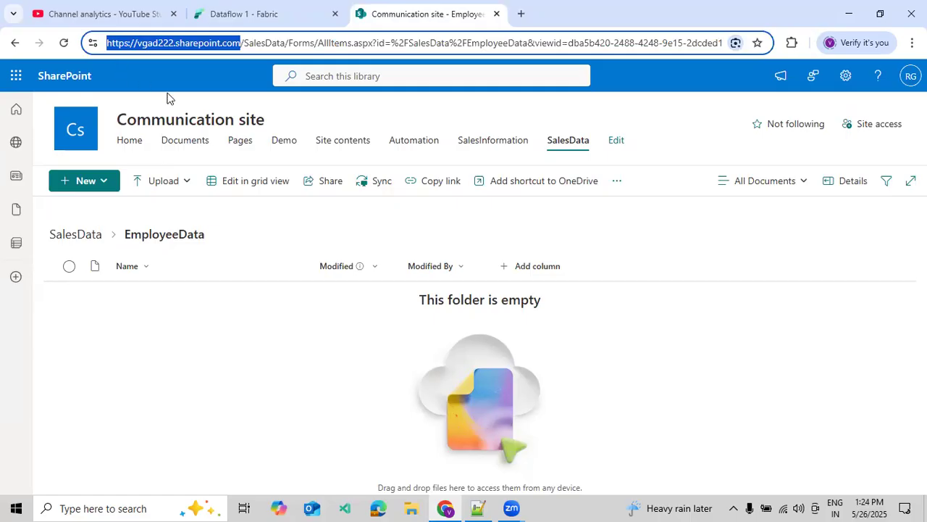
{"action": "left_click", "coordinate": [243, 14]}
{"action": "left_click", "coordinate": [428, 222]}
{"action": "key", "text": "ctrl+v"}
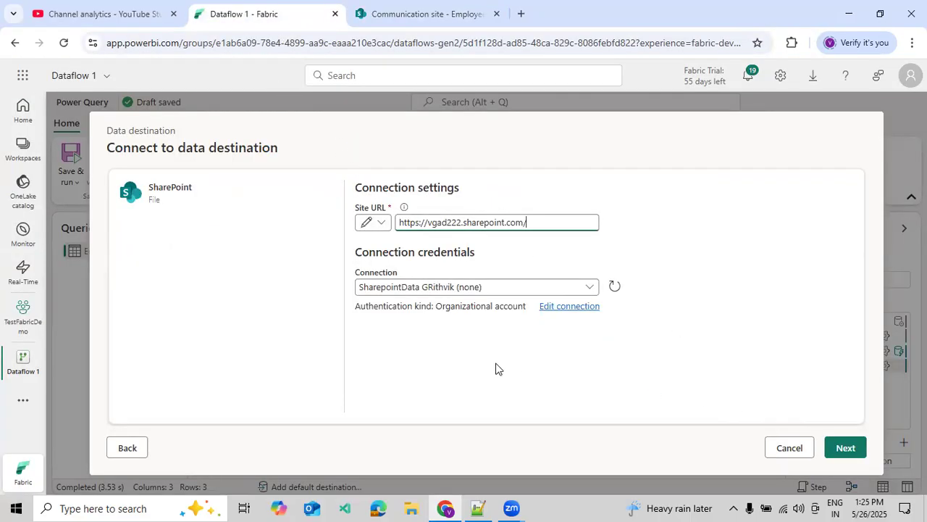
{"action": "left_click", "coordinate": [851, 454]}
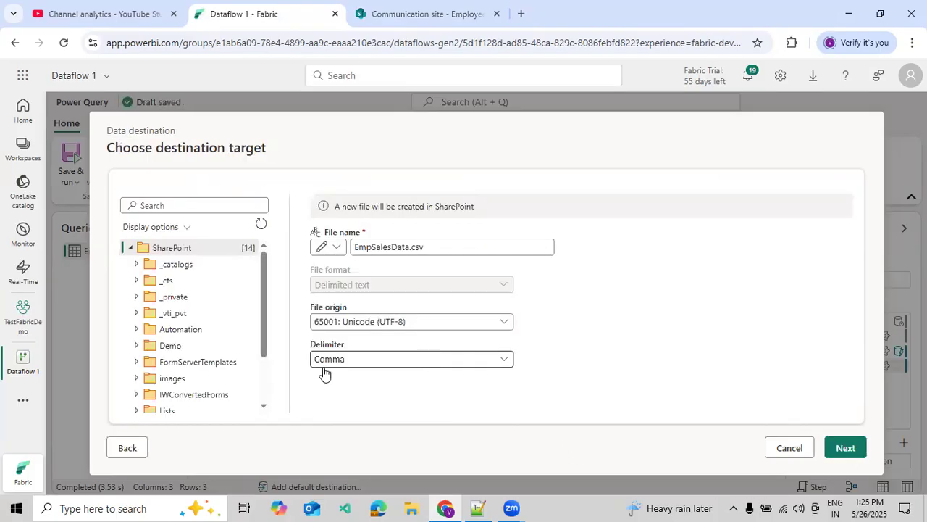
- Choose the EmployeeData folder inside SalesData as the destination target, comparing it with the folder on the SharePoint site
{"action": "scroll", "coordinate": [161, 333], "scroll_direction": "down", "scroll_amount": 2}
{"action": "left_click", "coordinate": [161, 358]}
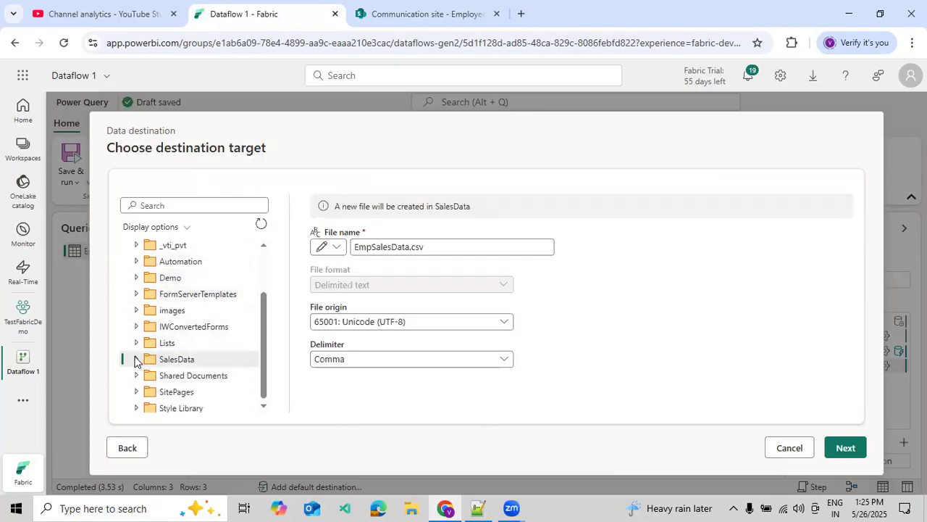
{"action": "left_click", "coordinate": [136, 359]}
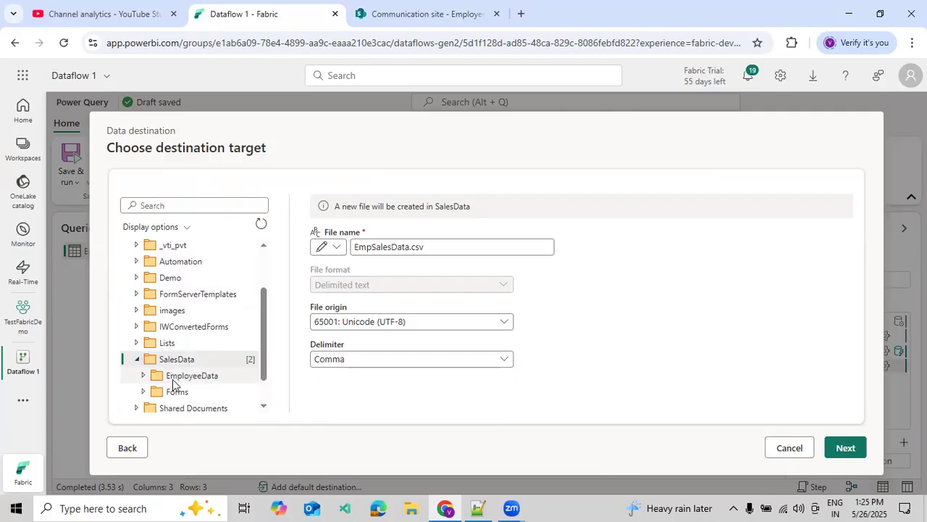
{"action": "left_click", "coordinate": [174, 377]}
{"action": "left_click", "coordinate": [460, 18]}
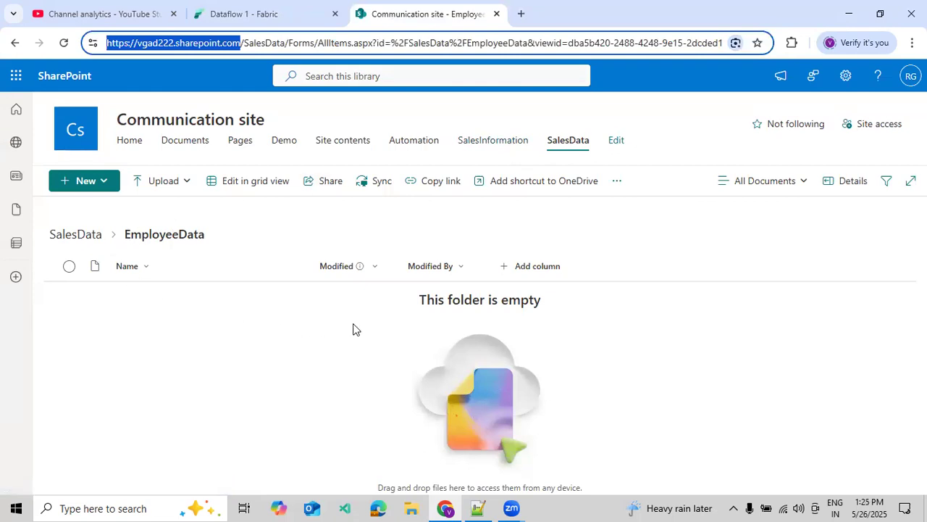
{"action": "left_click", "coordinate": [274, 22]}
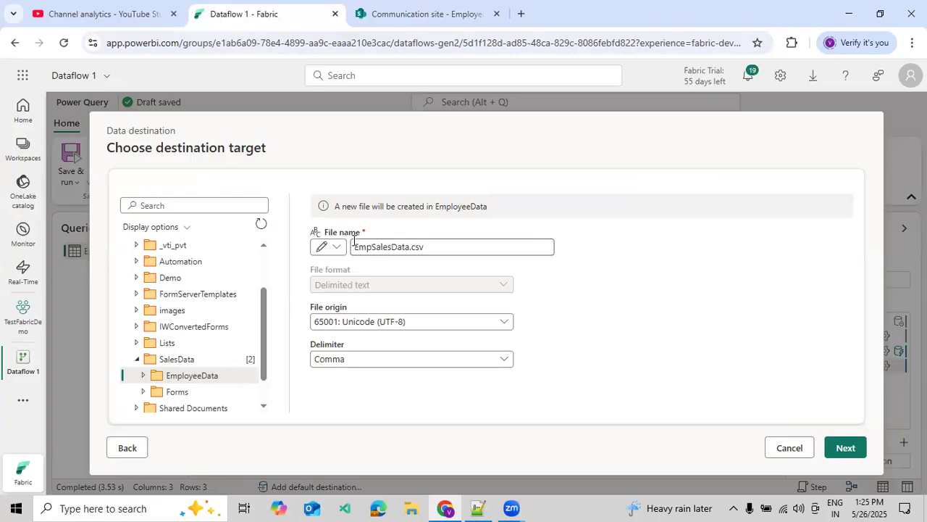
- Examine the file name input options and the available delimiters for the destination file EmpSalesData.csv
{"action": "left_click", "coordinate": [329, 246]}
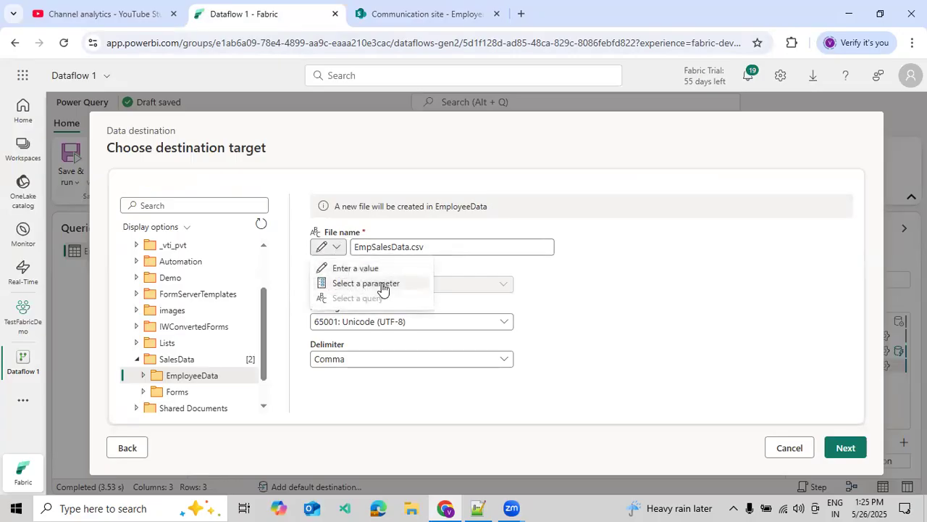
{"action": "left_click", "coordinate": [619, 291]}
{"action": "left_click", "coordinate": [431, 243]}
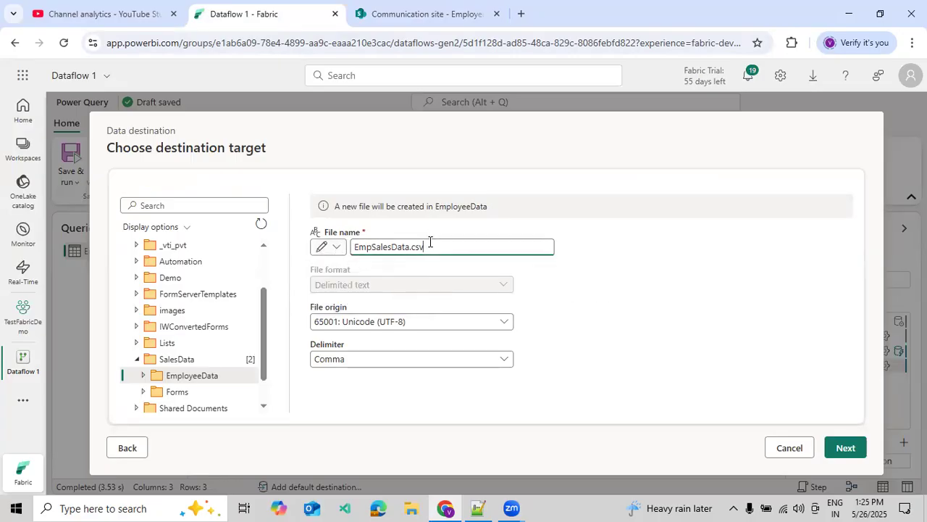
{"action": "left_click", "coordinate": [400, 284]}
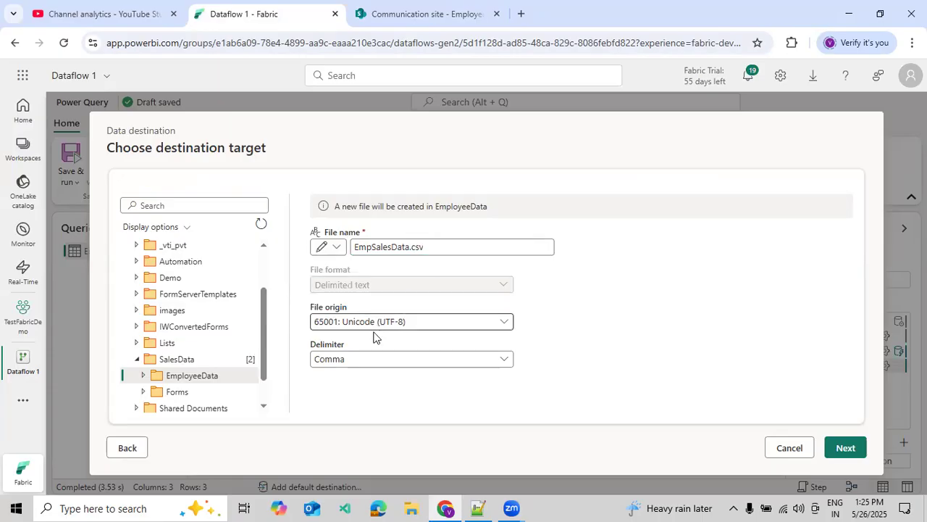
{"action": "left_click", "coordinate": [363, 360]}
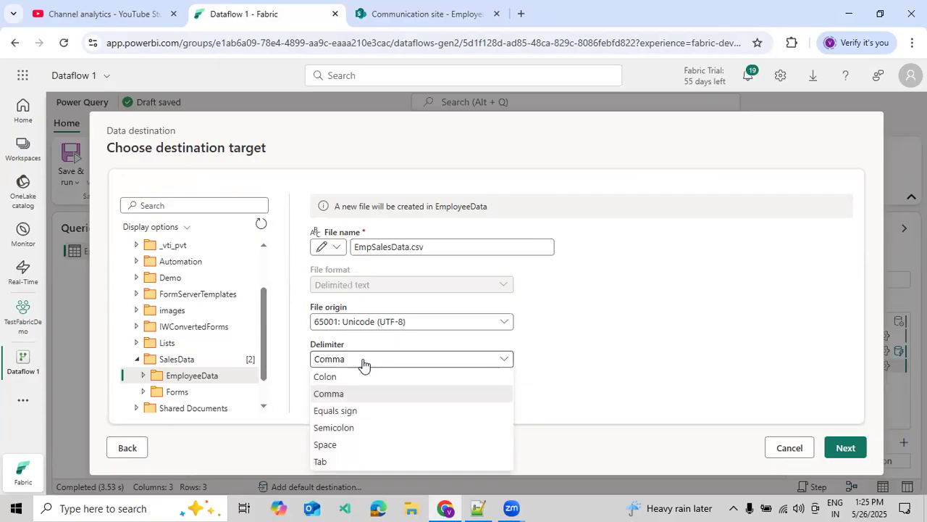
{"action": "left_click", "coordinate": [615, 371]}
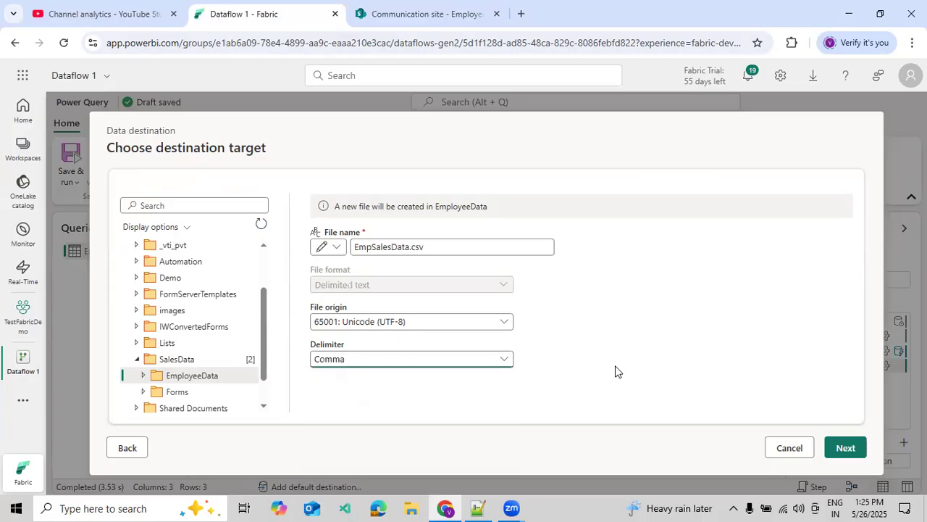
- Accept the destination target, dismiss the staging notice and save the destination settings with the automatic column mapping
{"action": "left_click", "coordinate": [841, 447]}
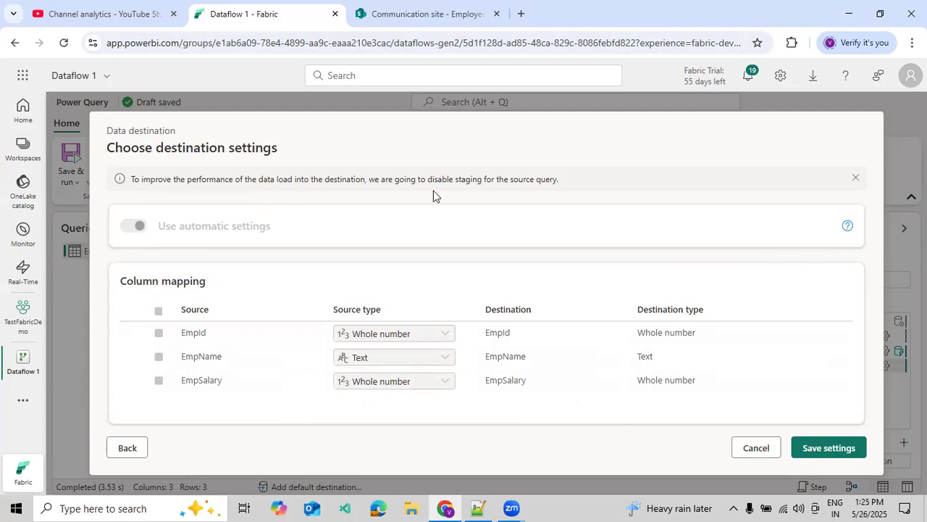
{"action": "left_click", "coordinate": [855, 178]}
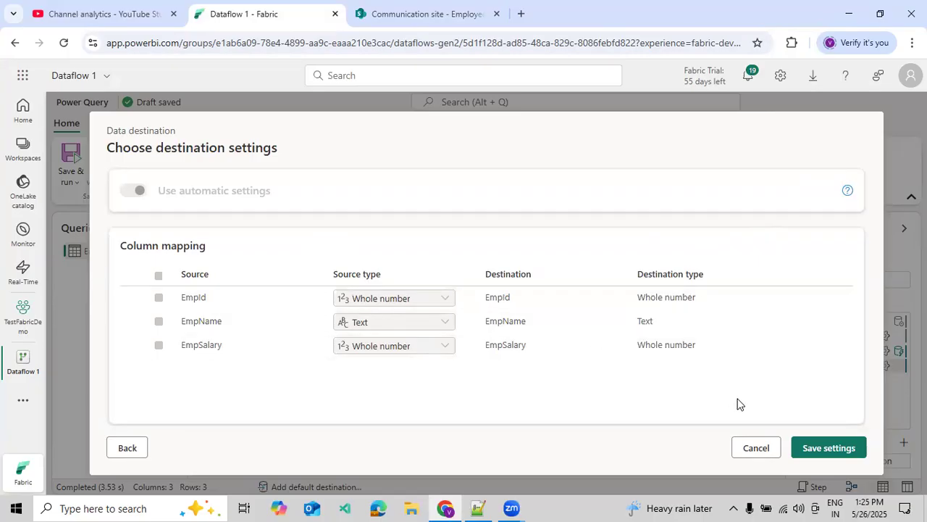
{"action": "left_click", "coordinate": [828, 447]}
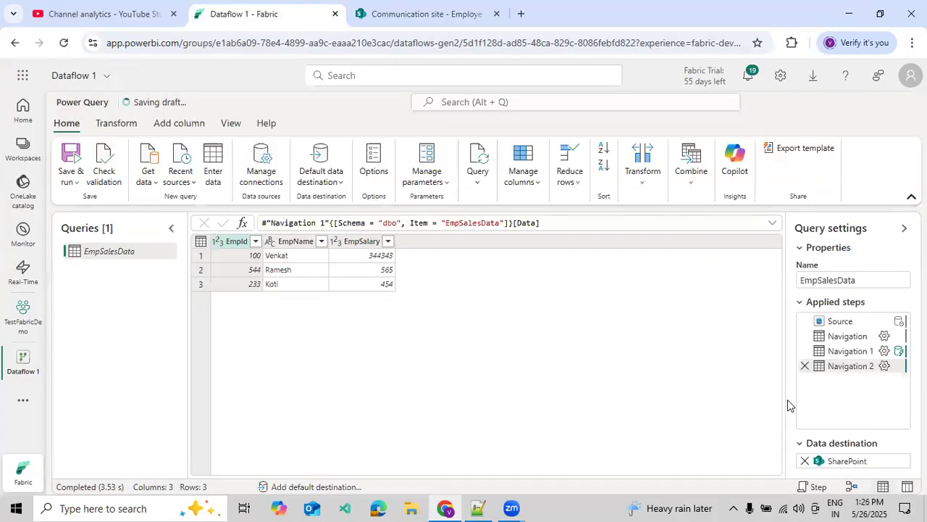
- Save and run the dataflow, and check the EmployeeData folder on the SharePoint site
{"action": "left_click", "coordinate": [77, 184]}
{"action": "left_click", "coordinate": [122, 223]}
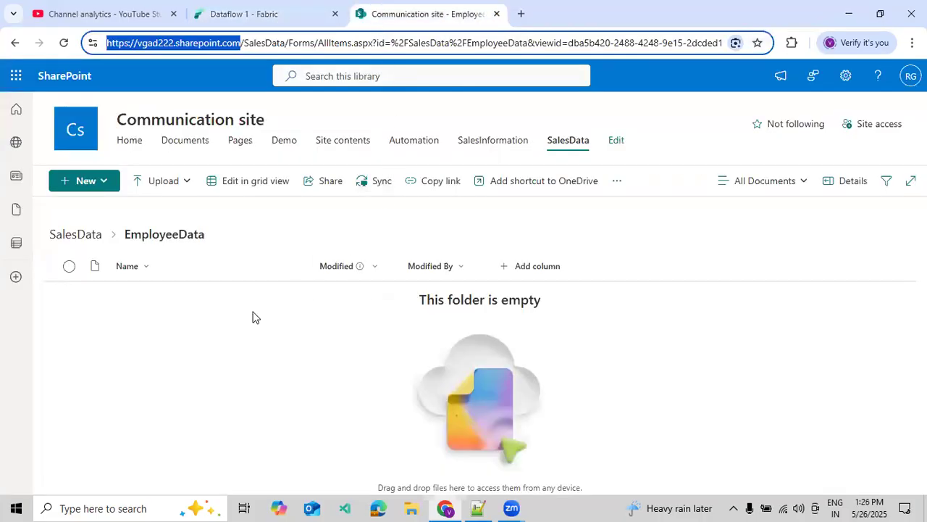
{"action": "left_click", "coordinate": [233, 230]}
{"action": "left_click", "coordinate": [244, 14]}
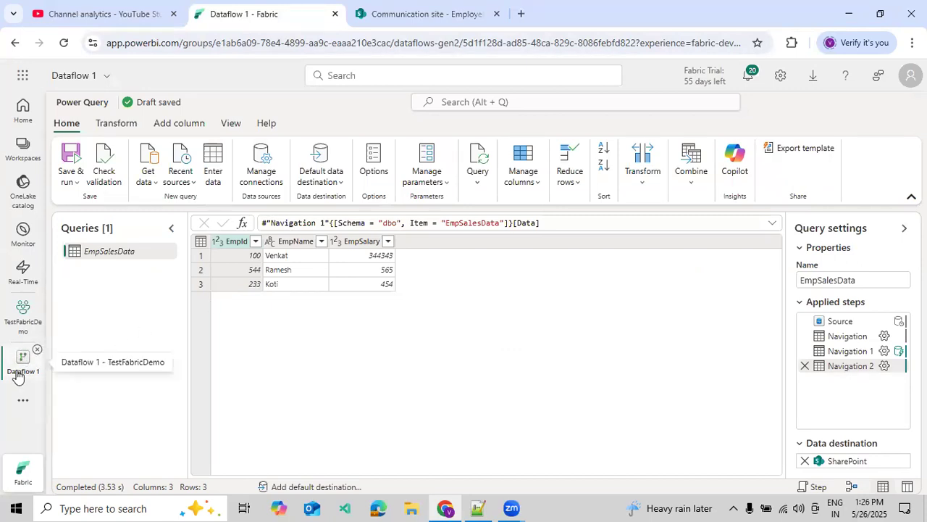
- Close the Dataflow 1 editor and return to the item list of the TestFabricDemo workspace
{"action": "left_click", "coordinate": [23, 150]}
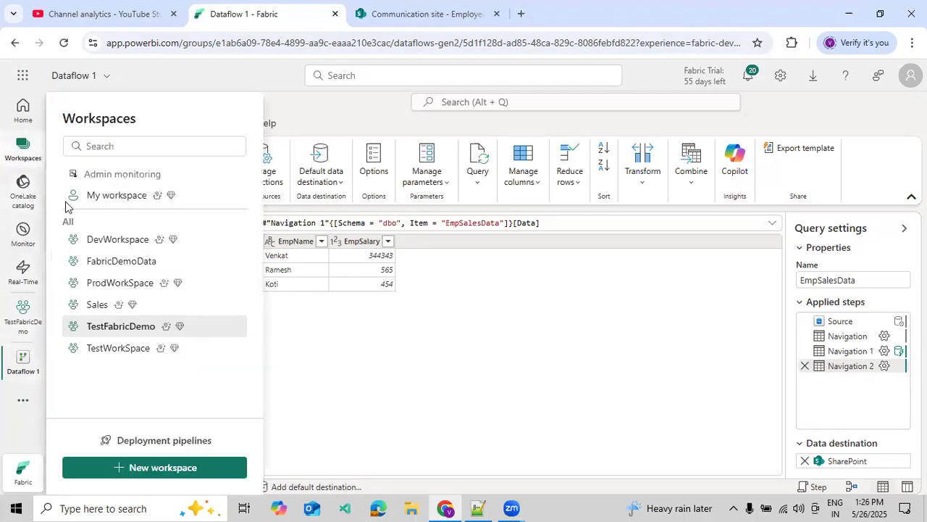
{"action": "left_click", "coordinate": [339, 339]}
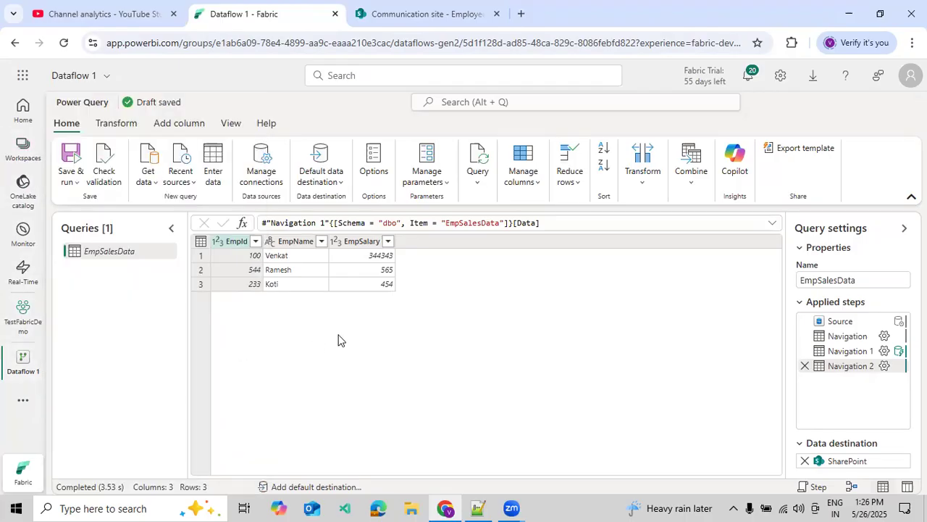
{"action": "left_click", "coordinate": [74, 185]}
{"action": "left_click", "coordinate": [37, 352]}
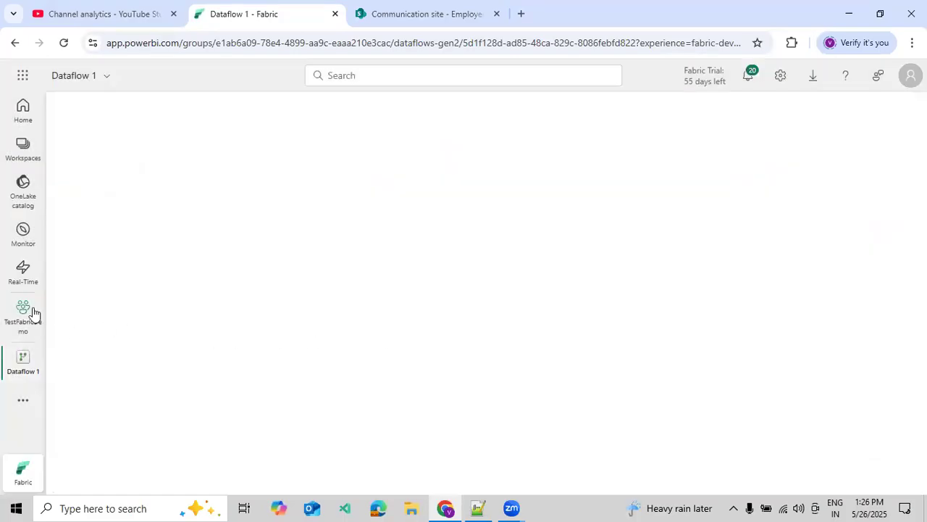
{"action": "left_click", "coordinate": [34, 330]}
{"action": "left_click", "coordinate": [25, 148]}
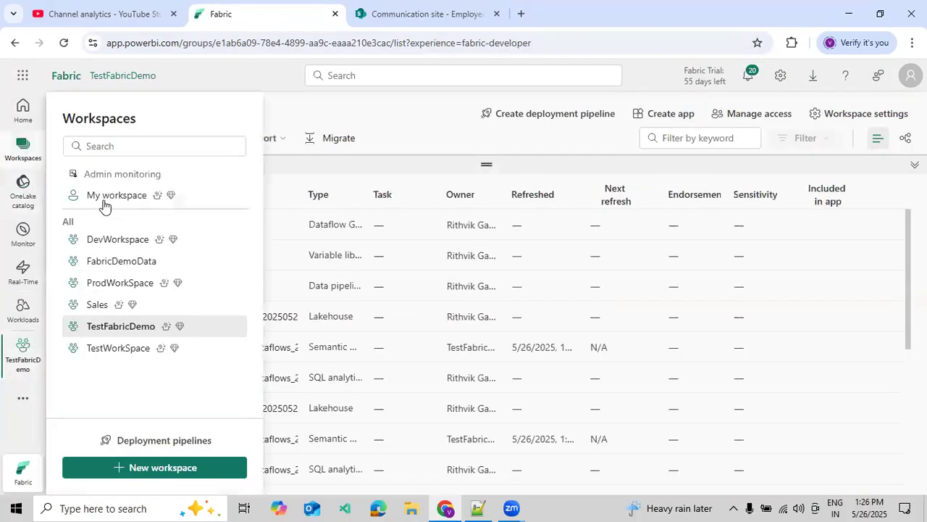
{"action": "left_click", "coordinate": [299, 167]}
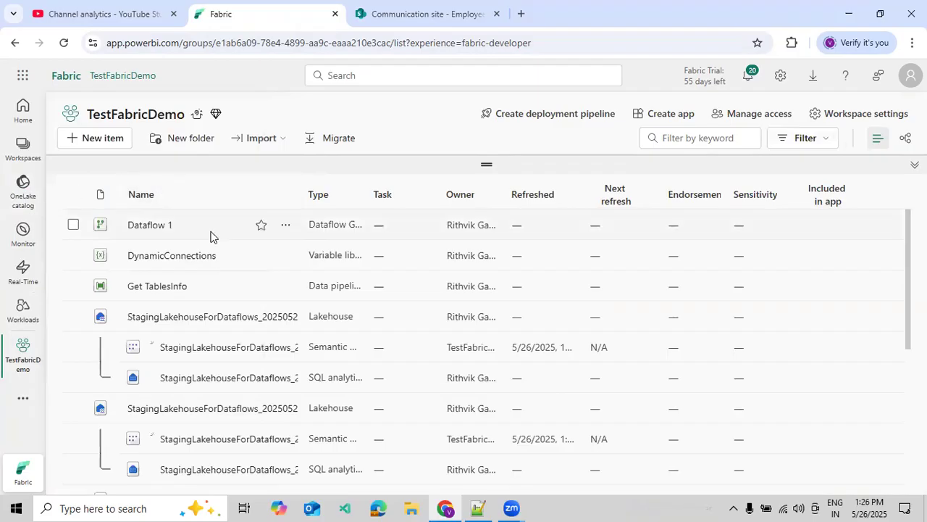
- Open the recent runs of Dataflow 1 and refresh the list to check the run's status
{"action": "left_click", "coordinate": [287, 229]}
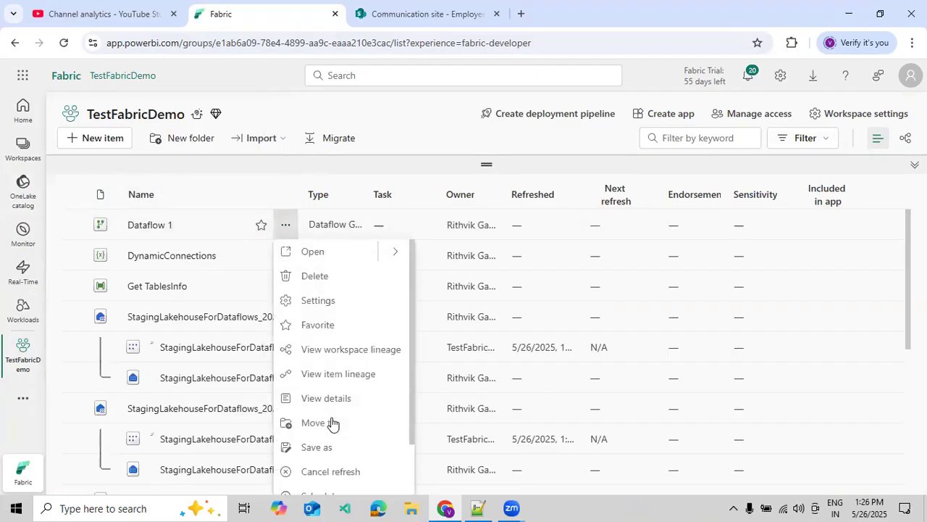
{"action": "scroll", "coordinate": [336, 442], "scroll_direction": "down", "scroll_amount": 2}
{"action": "left_click", "coordinate": [327, 458]}
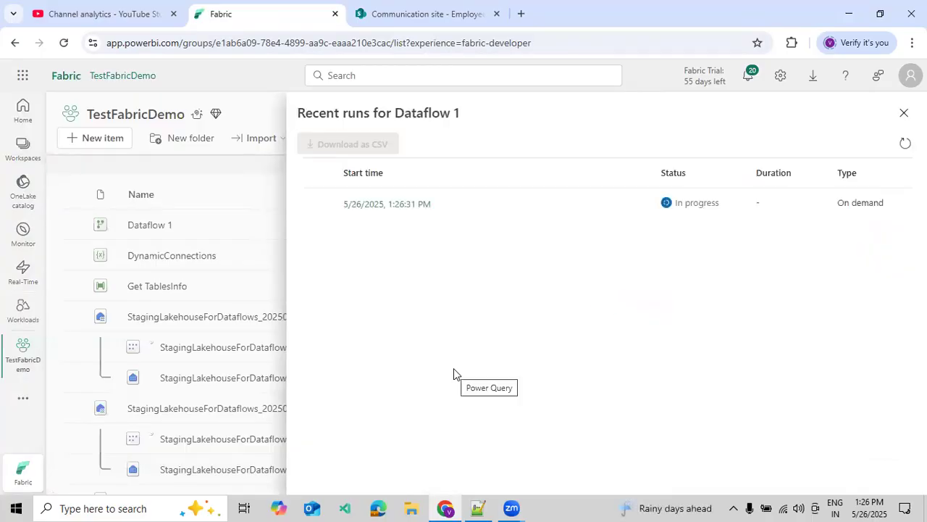
{"action": "left_click", "coordinate": [904, 143]}
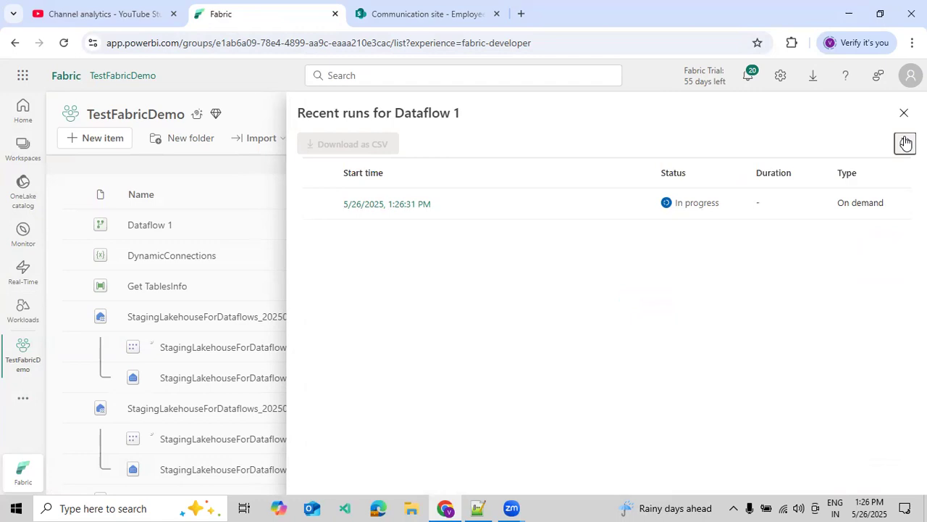
{"action": "left_click", "coordinate": [904, 143]}
{"action": "left_click", "coordinate": [904, 144]}
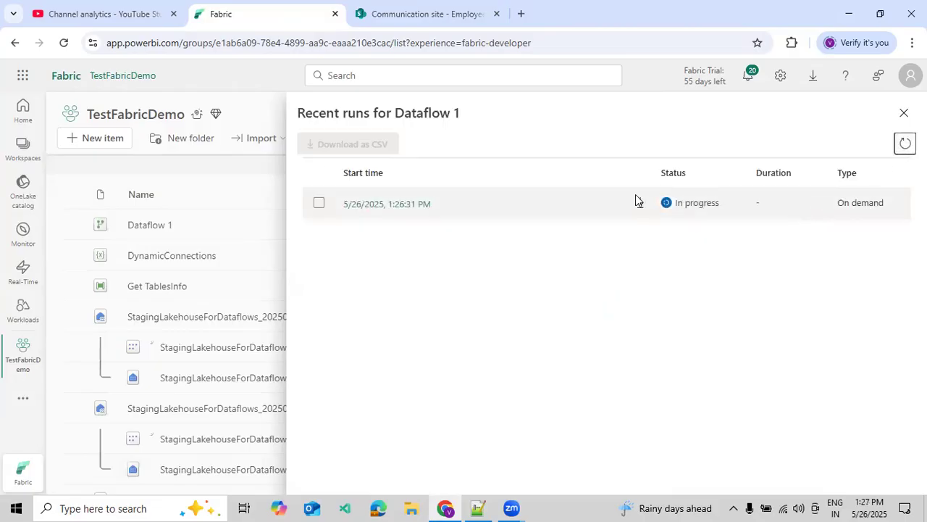
{"action": "left_click", "coordinate": [904, 144]}
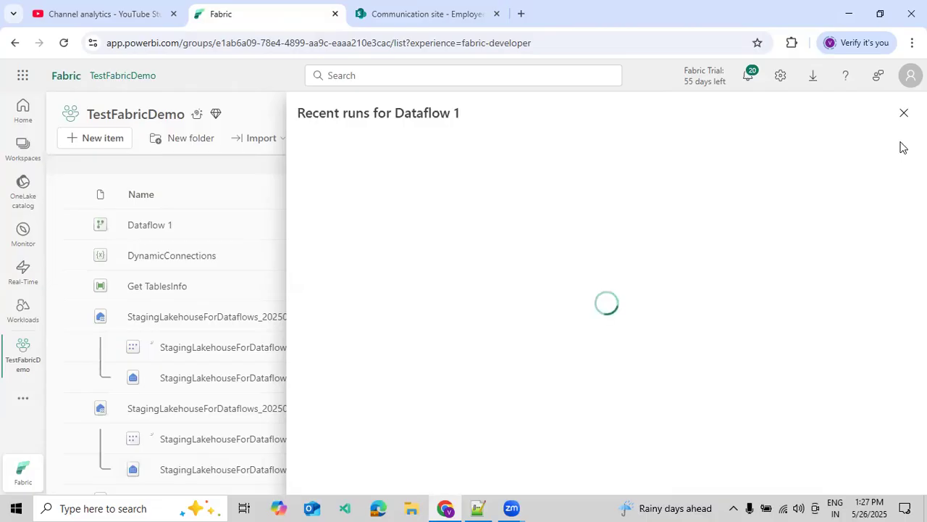
- Reload the EmployeeData folder on the SharePoint site and open EmpSalesData.csv to check its employee rows
{"action": "left_click", "coordinate": [419, 33]}
{"action": "left_click", "coordinate": [419, 18]}
{"action": "left_click", "coordinate": [62, 44]}
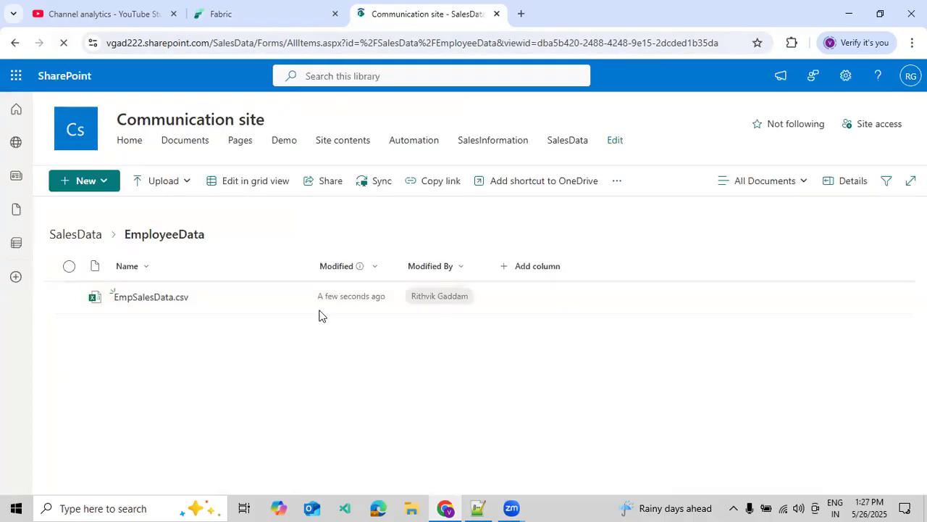
{"action": "left_click", "coordinate": [165, 305]}
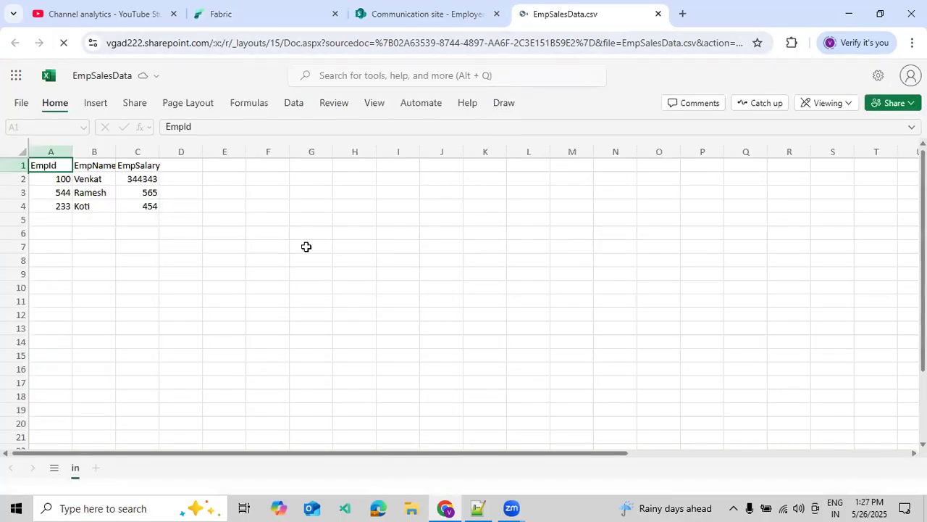
{"action": "left_click", "coordinate": [64, 207]}
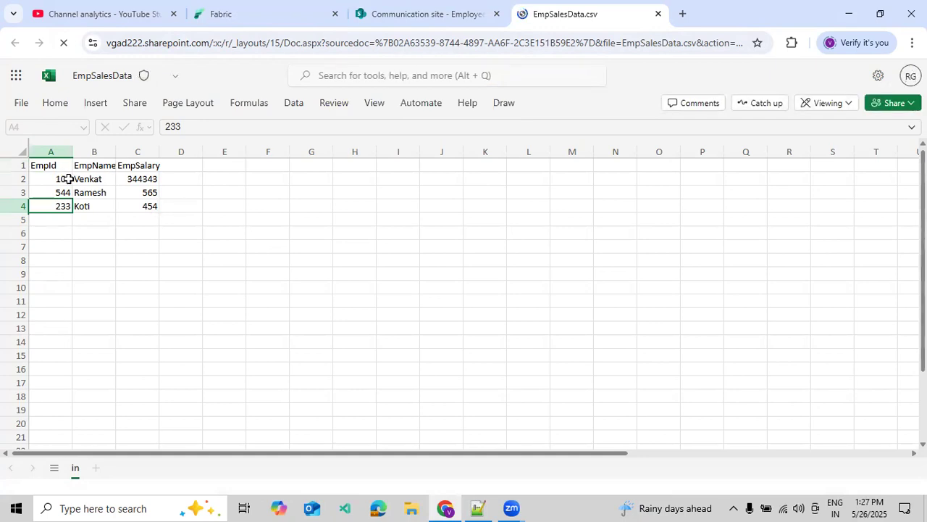
- Switch back to Fabric, refresh the recent runs of Dataflow 1 to recheck the status, and close the run list
{"action": "left_click", "coordinate": [439, 23]}
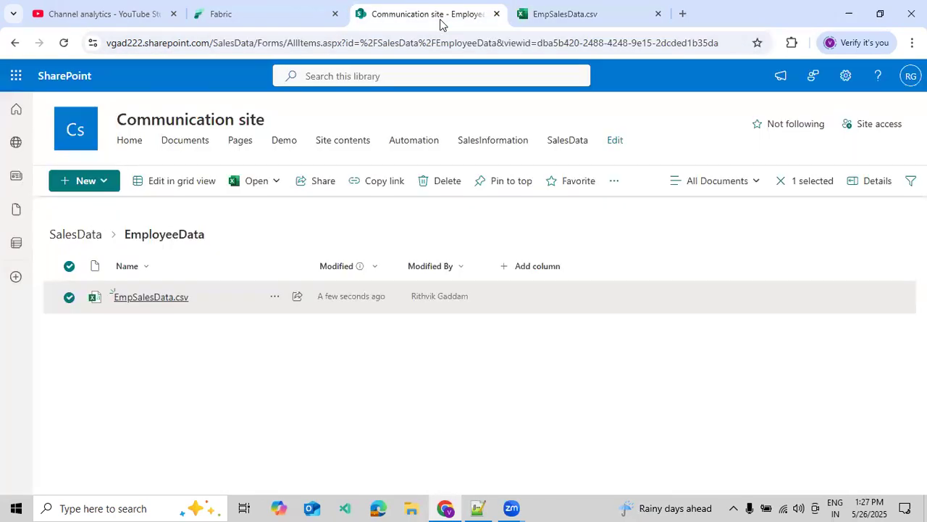
{"action": "left_click", "coordinate": [276, 20]}
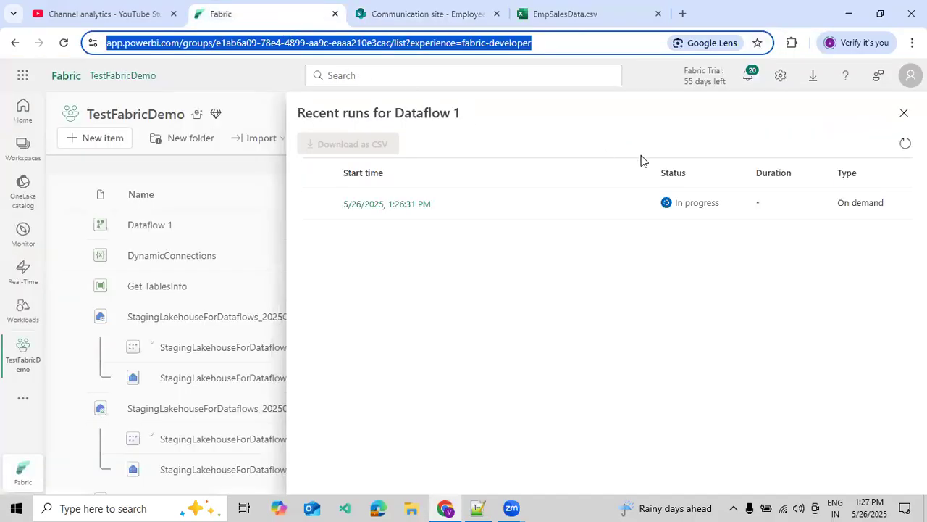
{"action": "left_click", "coordinate": [904, 151]}
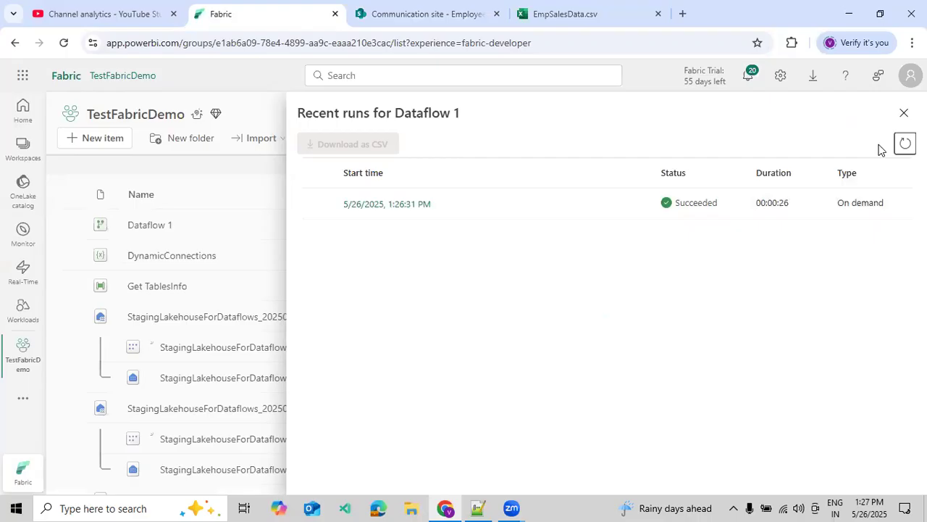
{"action": "left_click", "coordinate": [903, 113]}
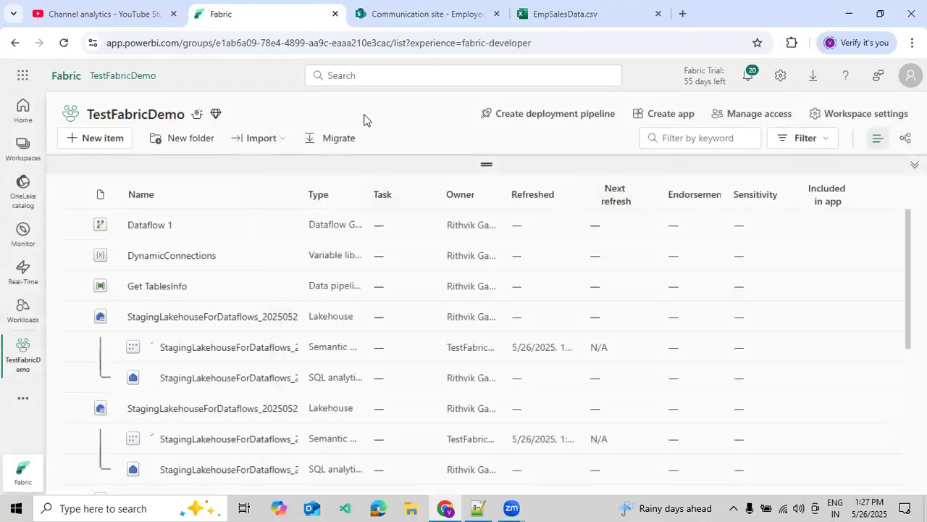